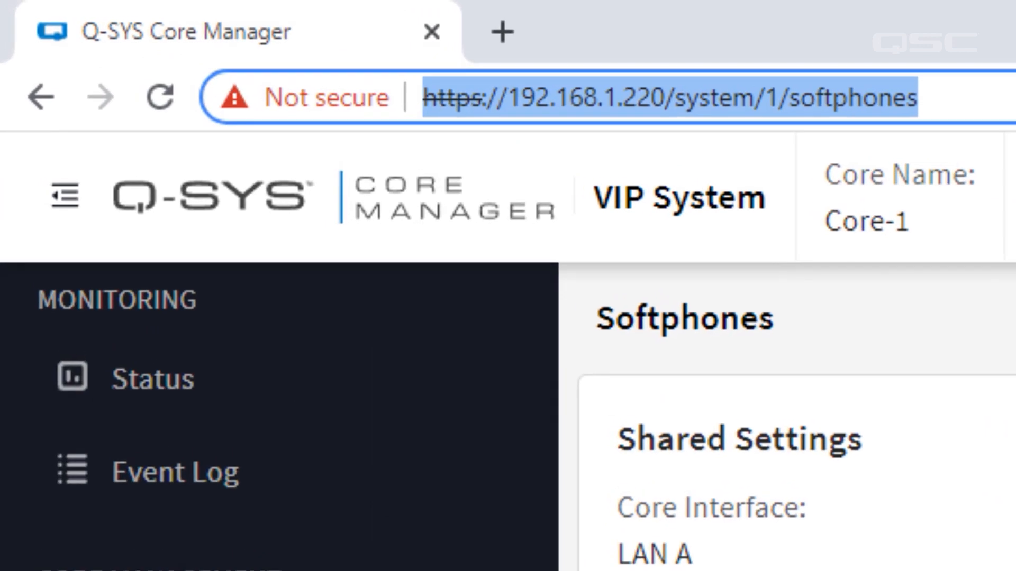
# Step: Load the storage_config.html page of the Core at 192.168.1.220
pyautogui.write('storage_config.')
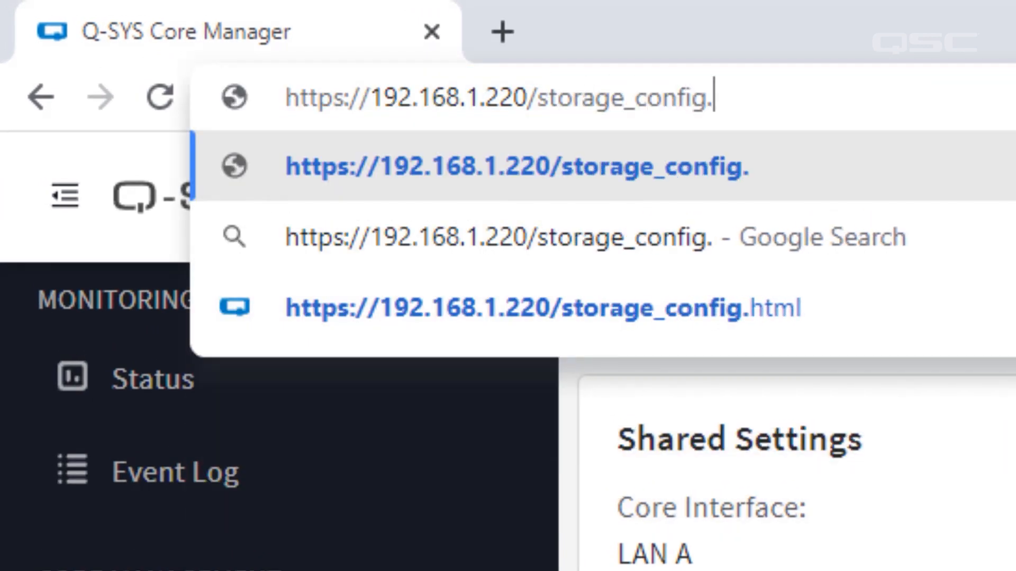
pyautogui.write('html')
pyautogui.press('Return')
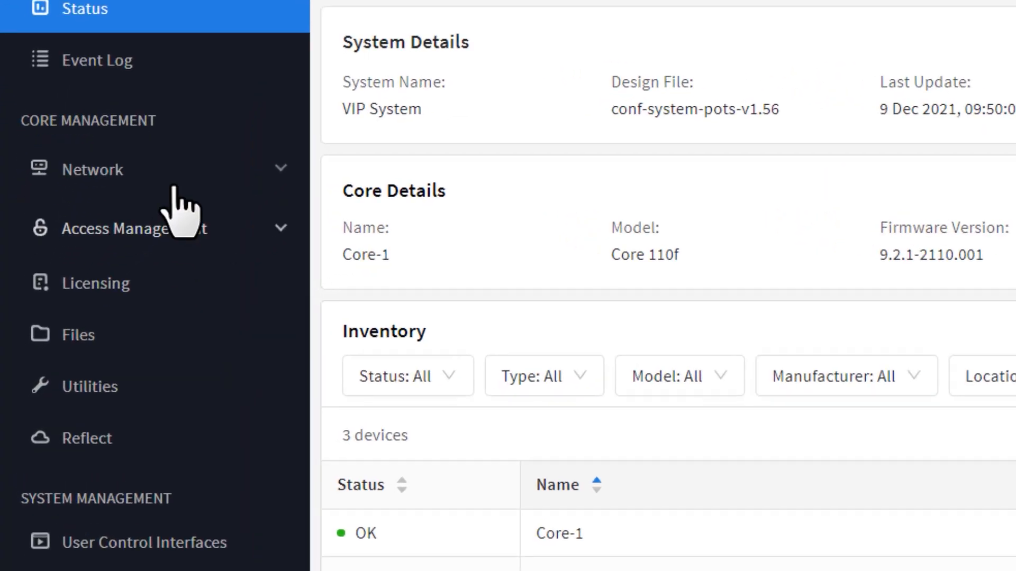
# Step: Edit the Core's SNMP network settings and set Version 3 access to Read Only
pyautogui.click(127, 233)
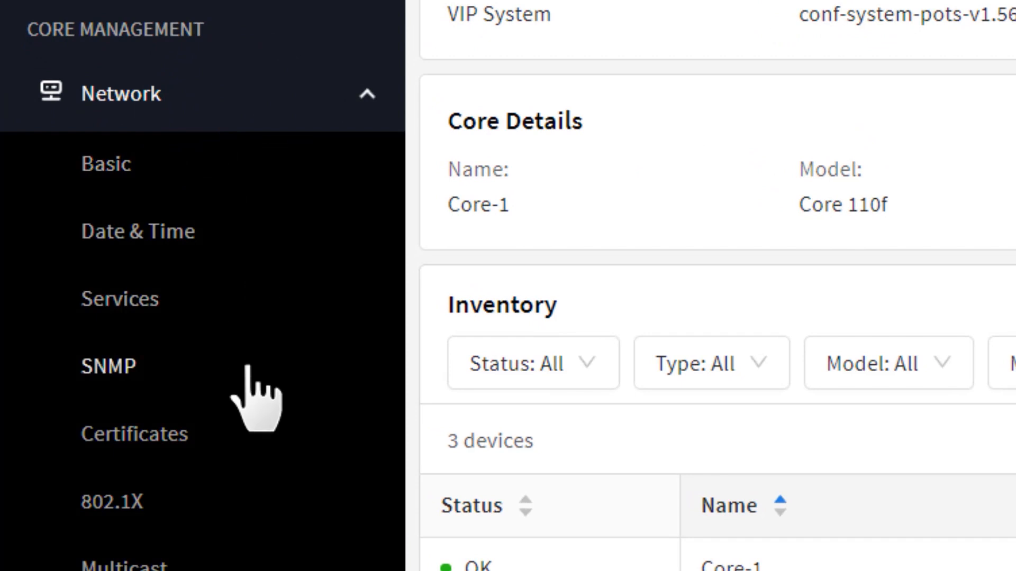
pyautogui.click(247, 370)
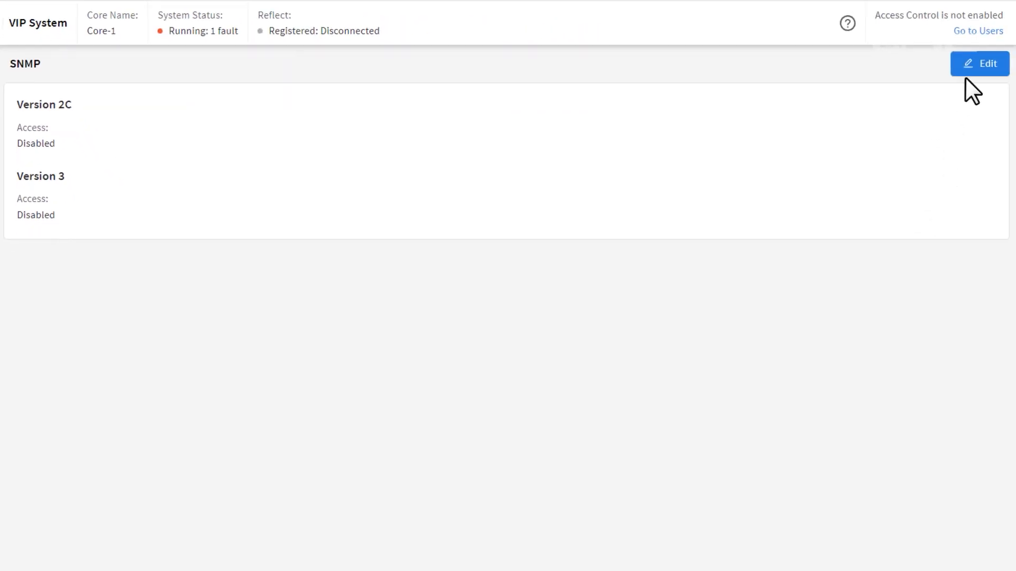
pyautogui.click(967, 73)
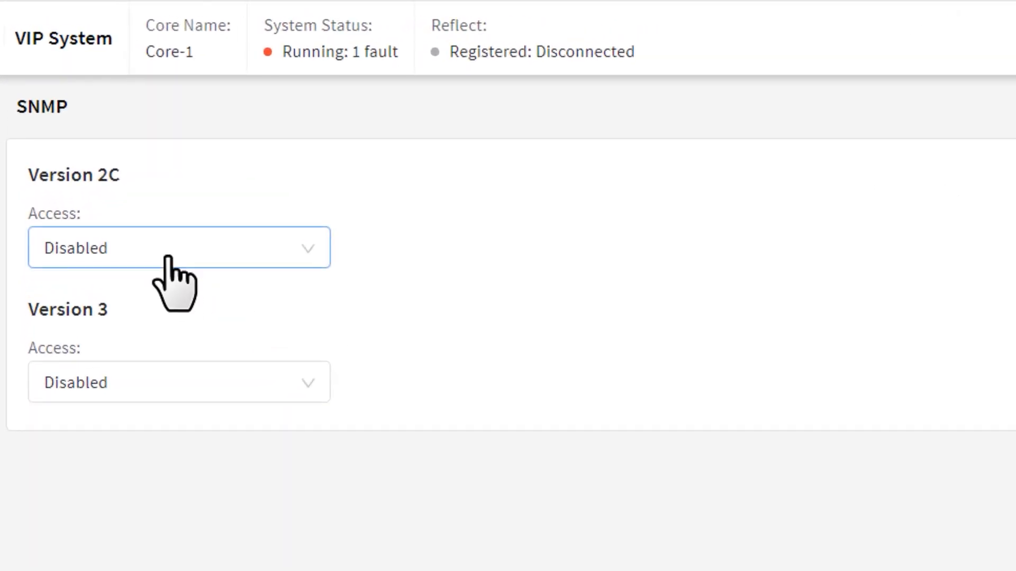
pyautogui.click(188, 389)
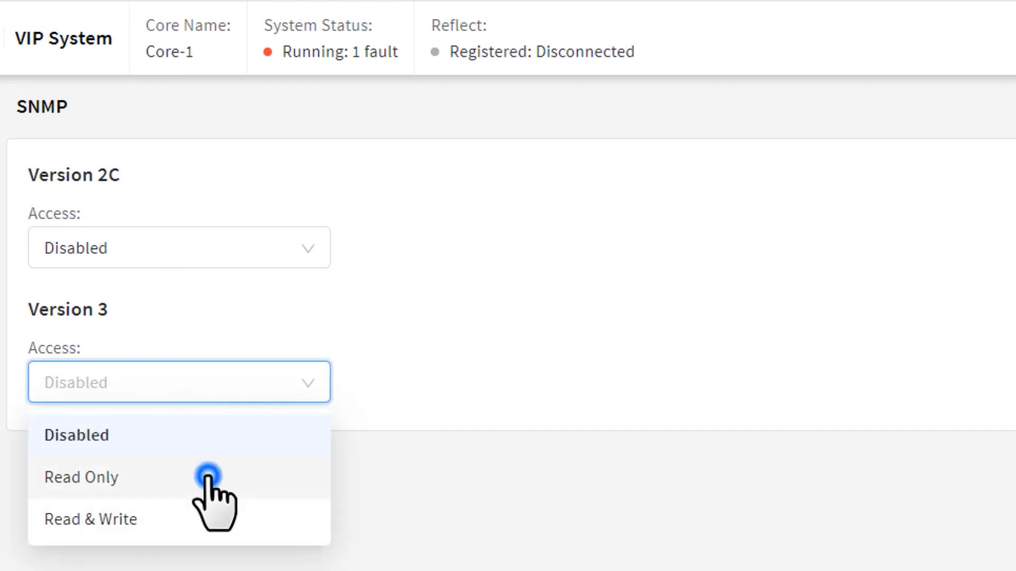
pyautogui.click(209, 477)
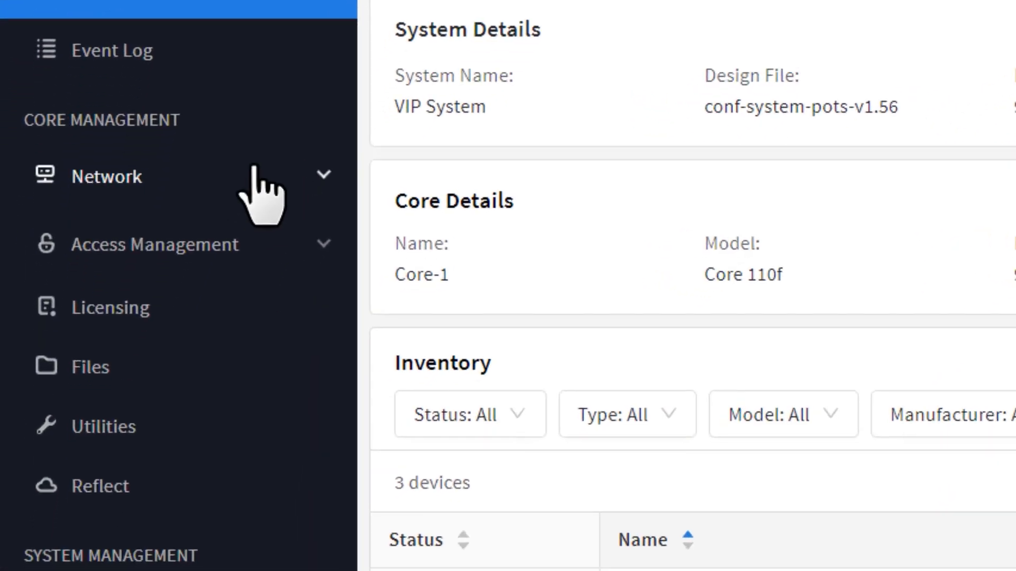
# Step: Open the Generate CSR form in the Core's network certificates and review its fields down to the additional options
pyautogui.click(210, 282)
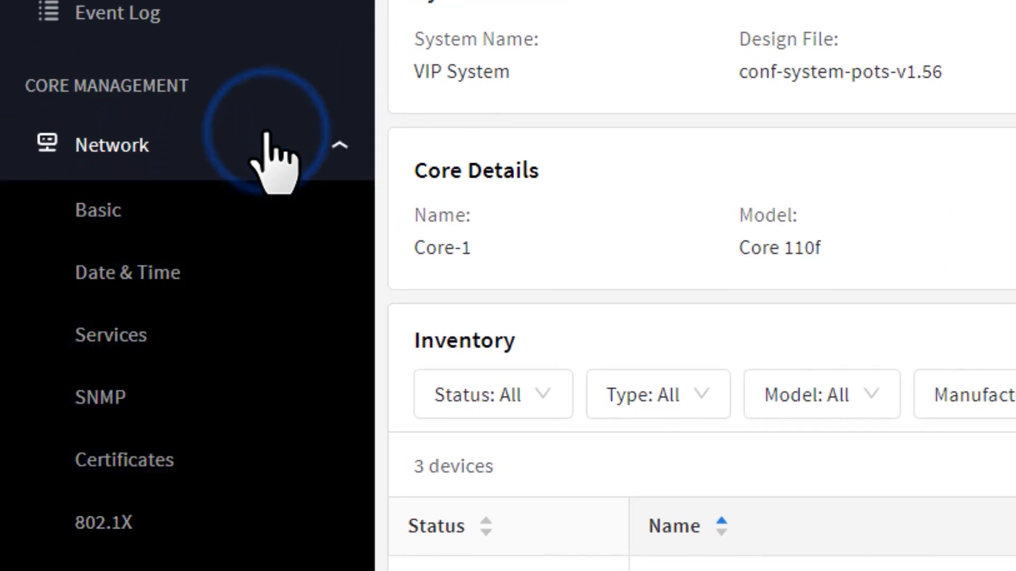
pyautogui.click(278, 458)
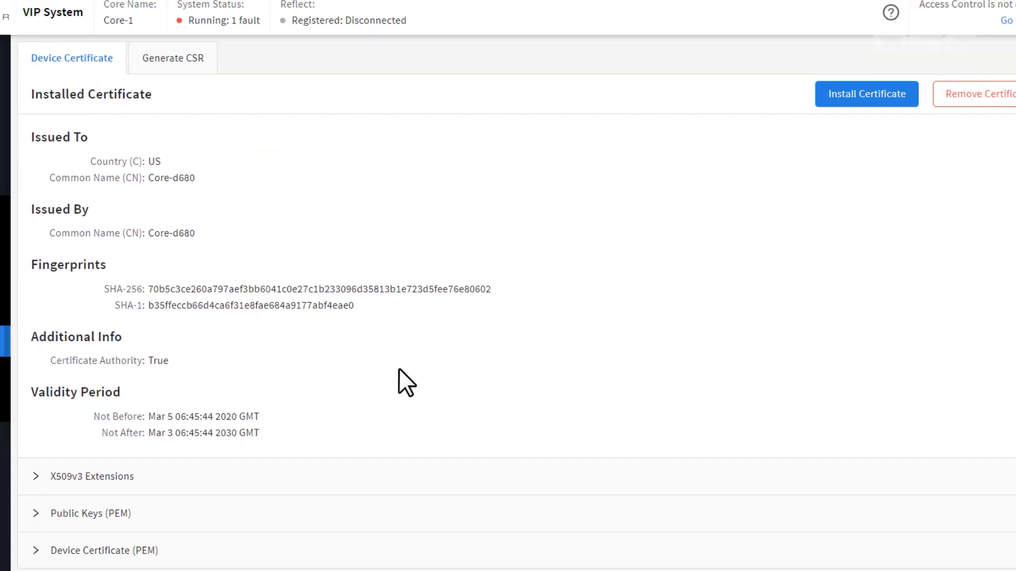
pyautogui.click(183, 64)
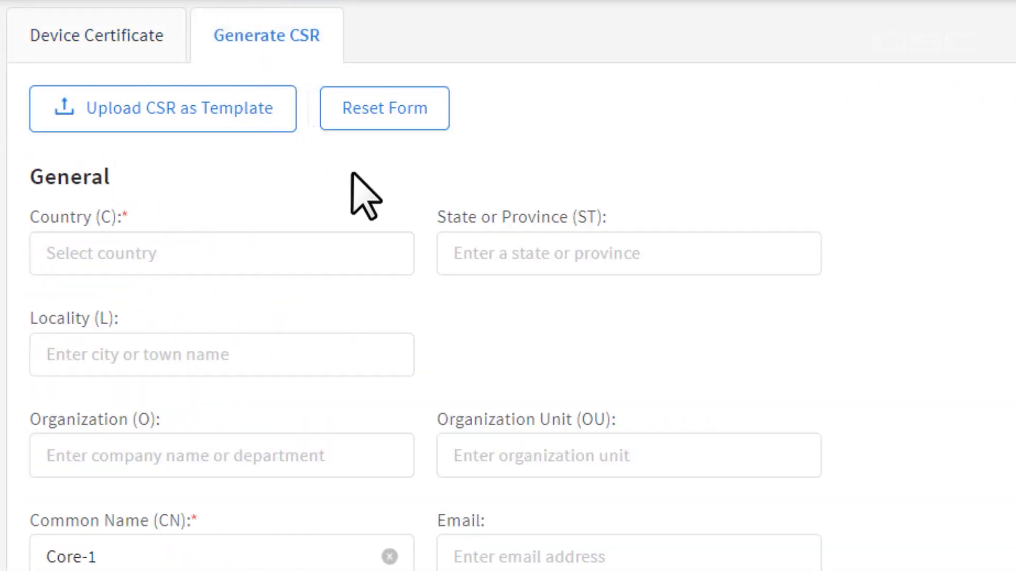
pyautogui.scroll(-5, 379, 230)
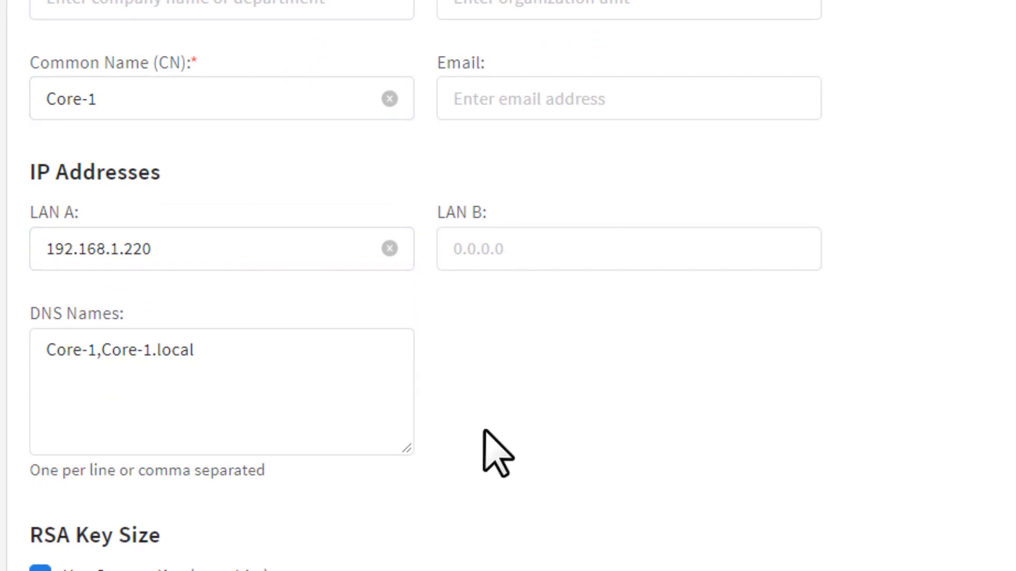
pyautogui.moveTo(1010, 310); pyautogui.dragTo(1010, 317)
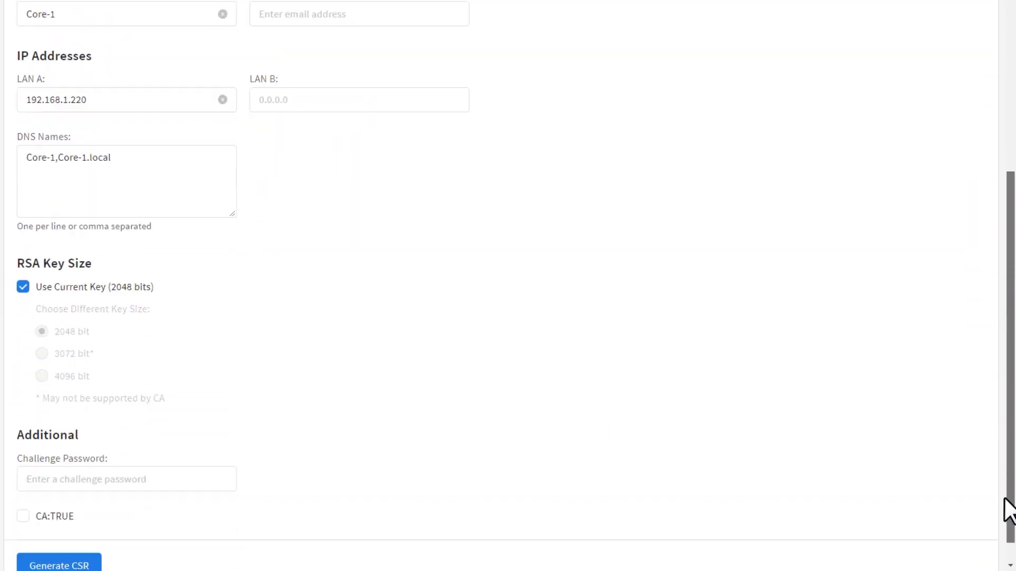
pyautogui.moveTo(1004, 499); pyautogui.dragTo(944, 501)
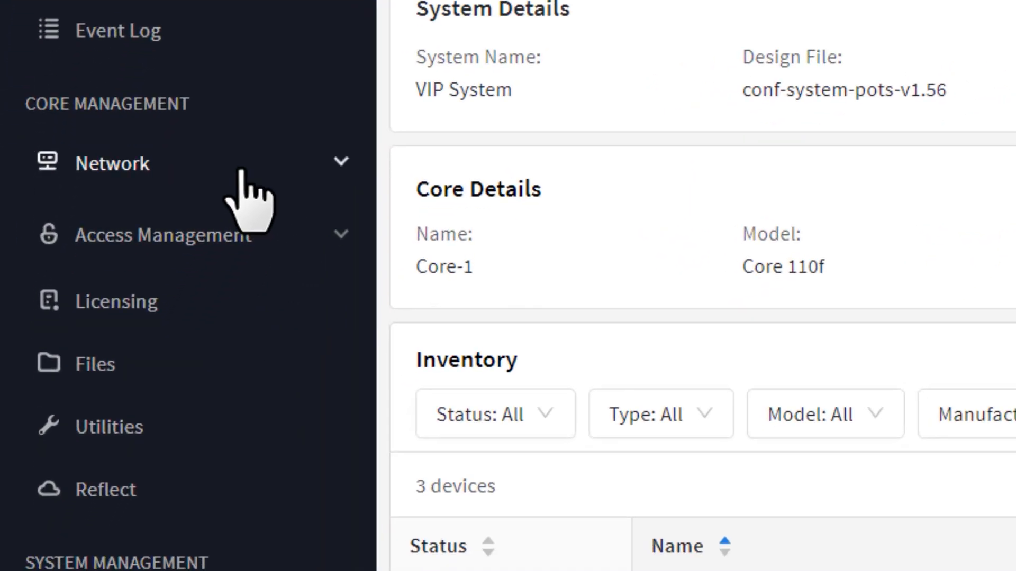
# Step: Edit the Core's basic network settings and add an empty DNS server entry ready for an address
pyautogui.click(189, 292)
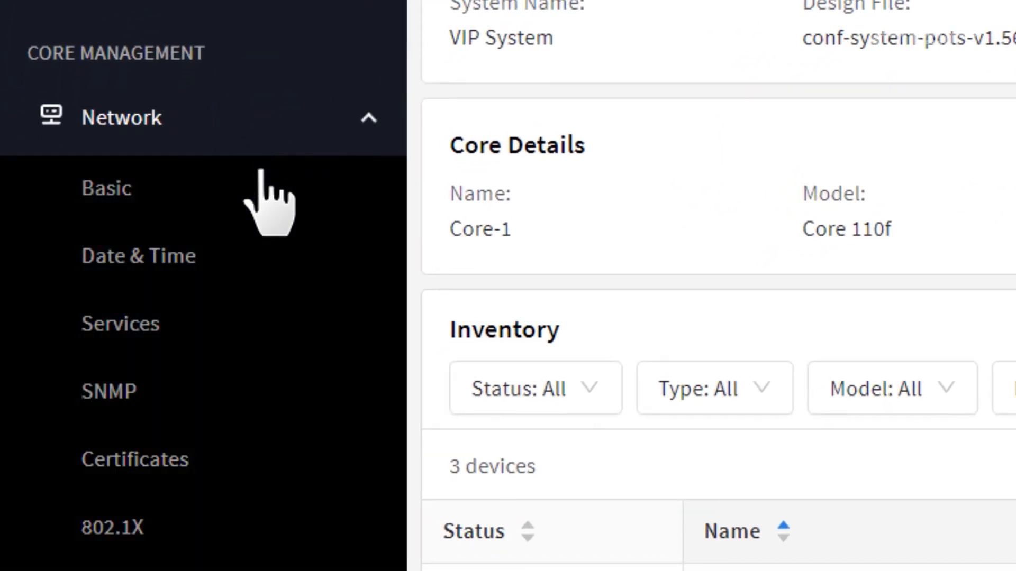
pyautogui.click(261, 196)
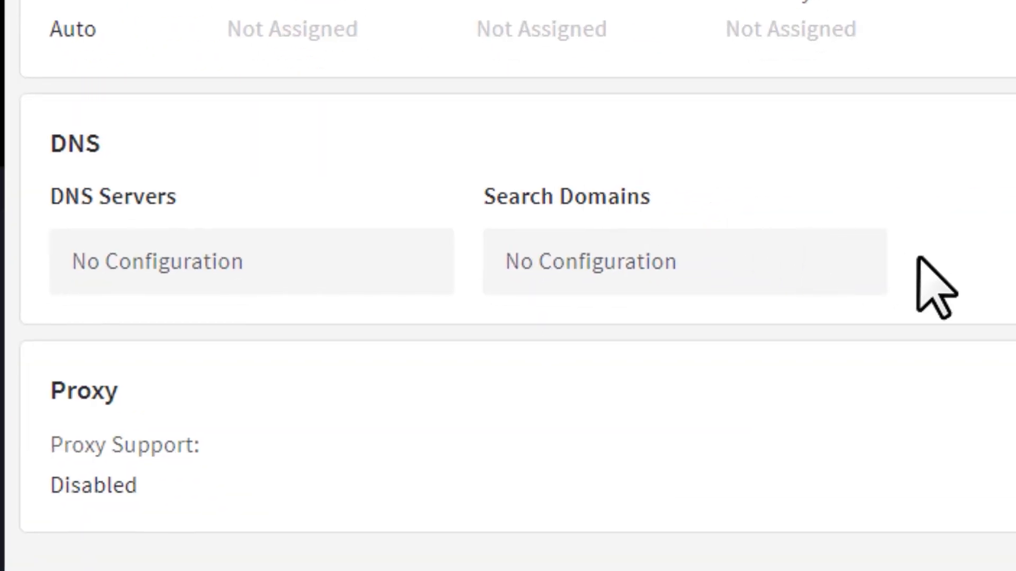
pyautogui.click(969, 41)
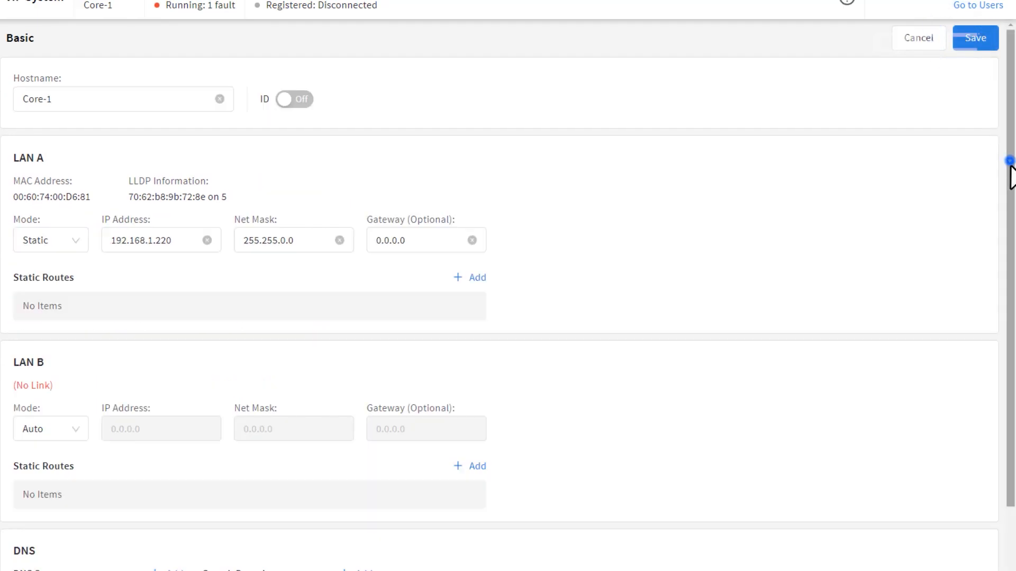
pyautogui.scroll(-3, 1011, 175)
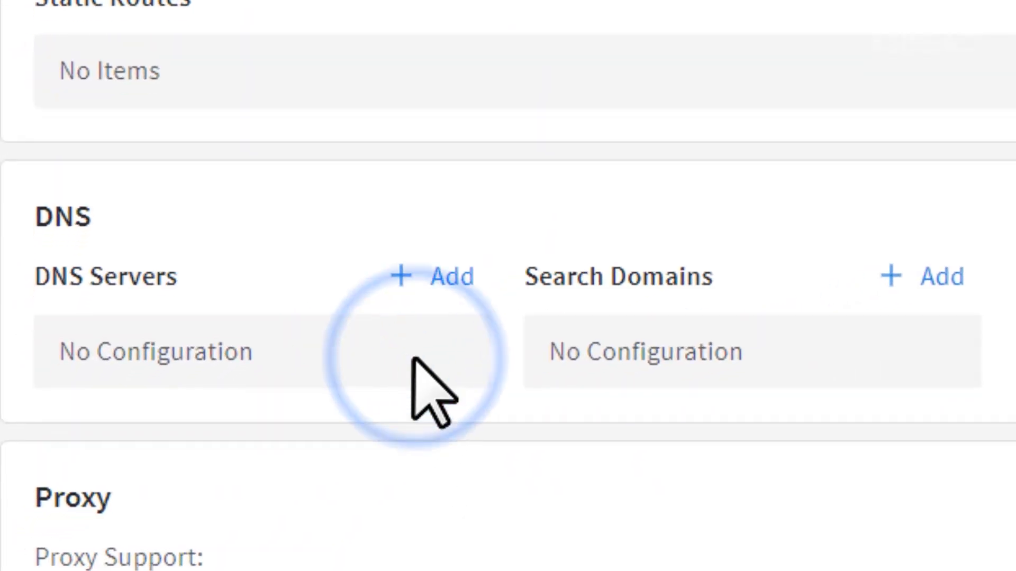
pyautogui.click(421, 288)
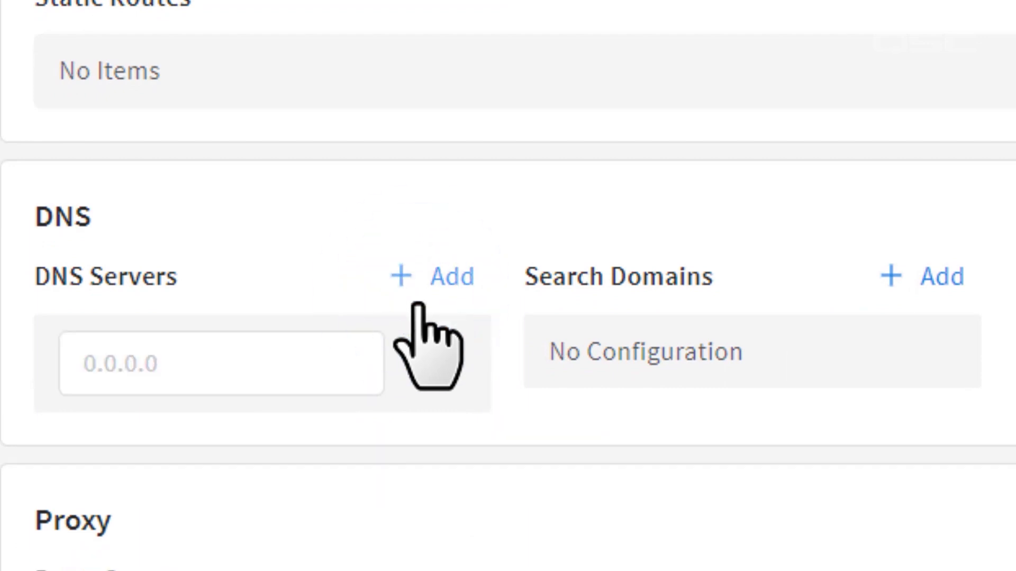
pyautogui.click(321, 373)
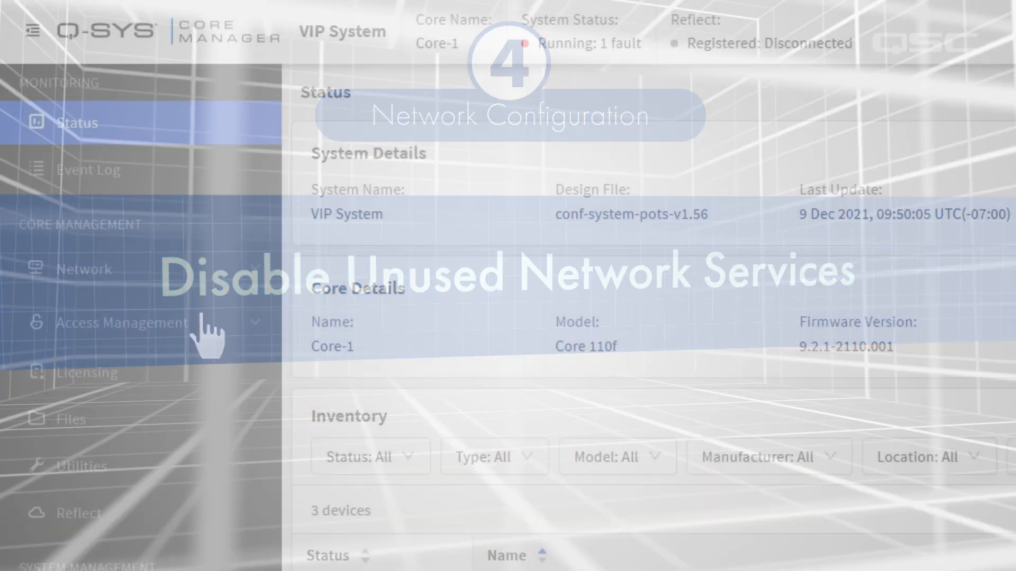
# Step: Audit the Core's active network protocols and expand Q-SYS External Control to see which service uses it
pyautogui.click(230, 267)
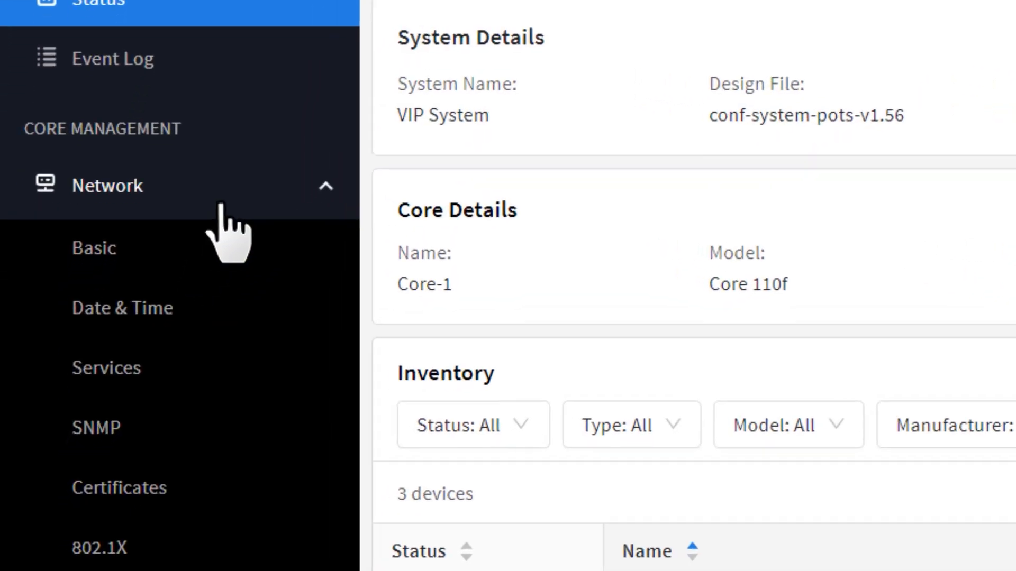
pyautogui.click(246, 356)
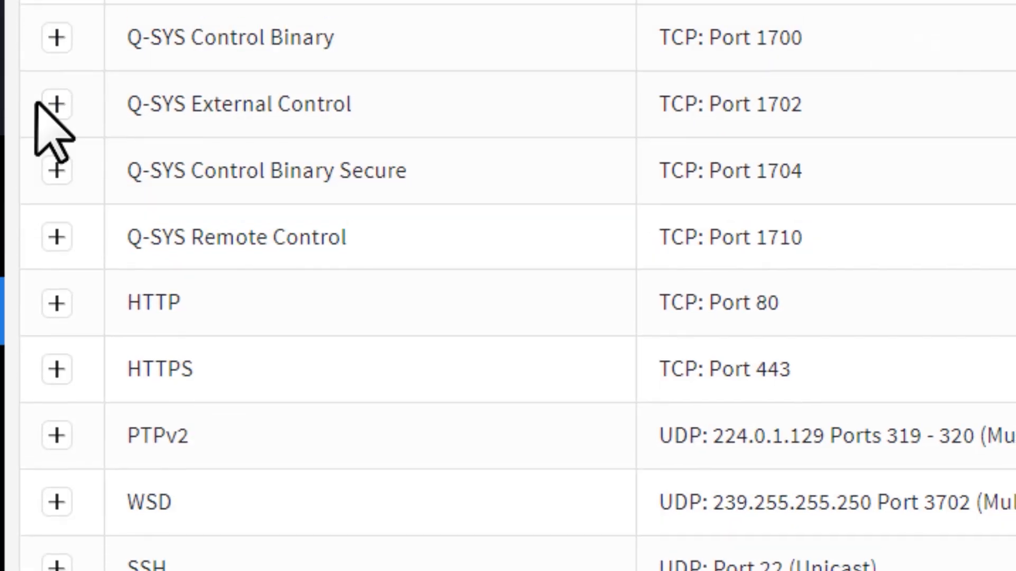
pyautogui.click(55, 312)
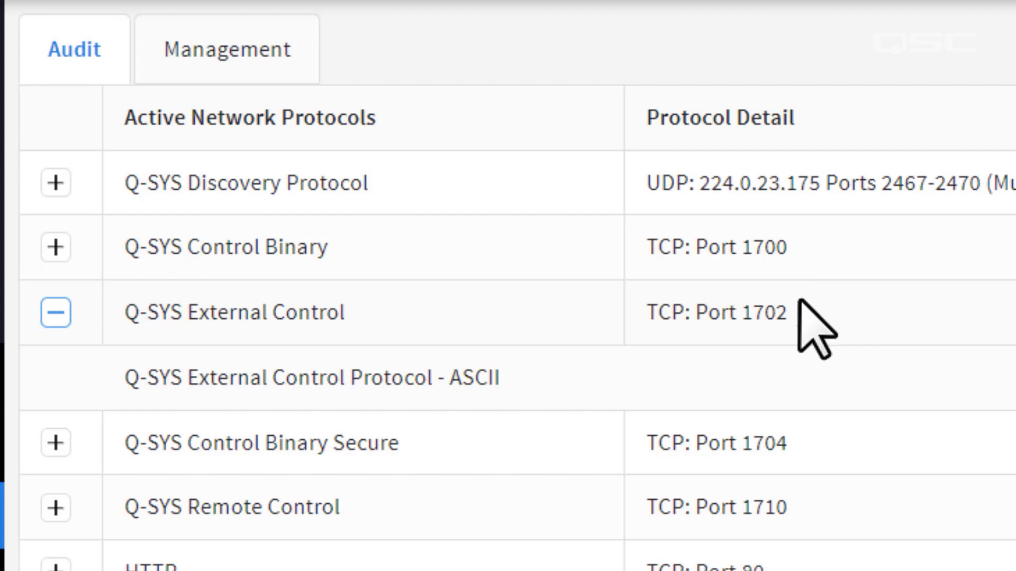
# Step: Edit the network services, disable Q-SYS External Control Protocol - ASCII on LAN A, and filter the services by WSD
pyautogui.click(247, 55)
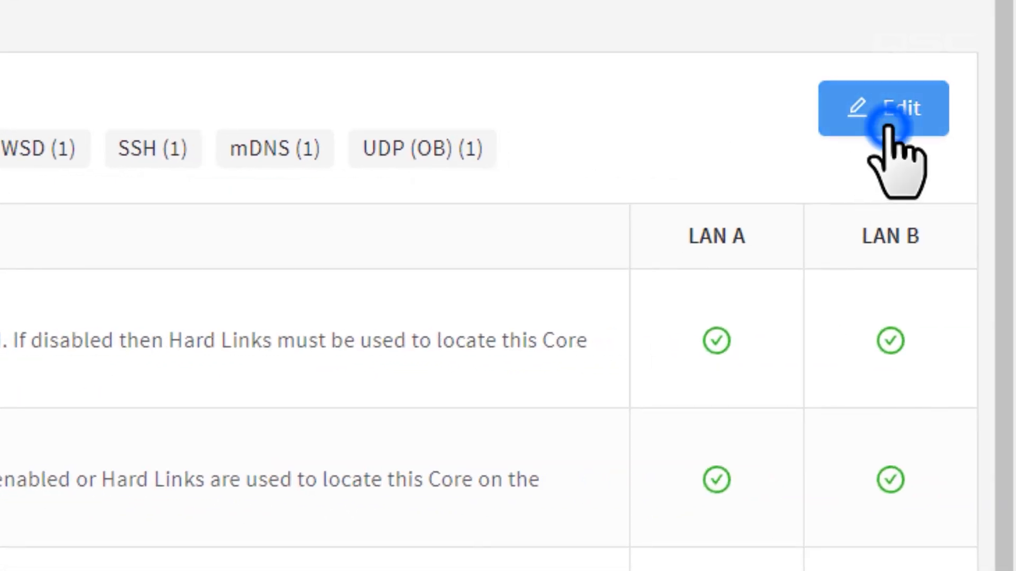
pyautogui.click(888, 127)
pyautogui.moveTo(1009, 227); pyautogui.dragTo(1012, 439)
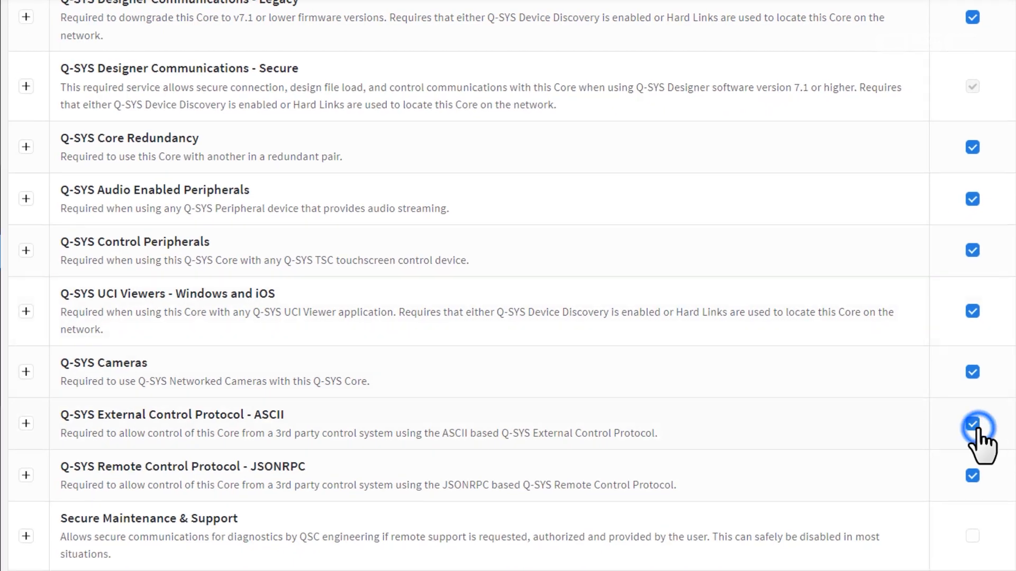
pyautogui.scroll(5, 508, 285)
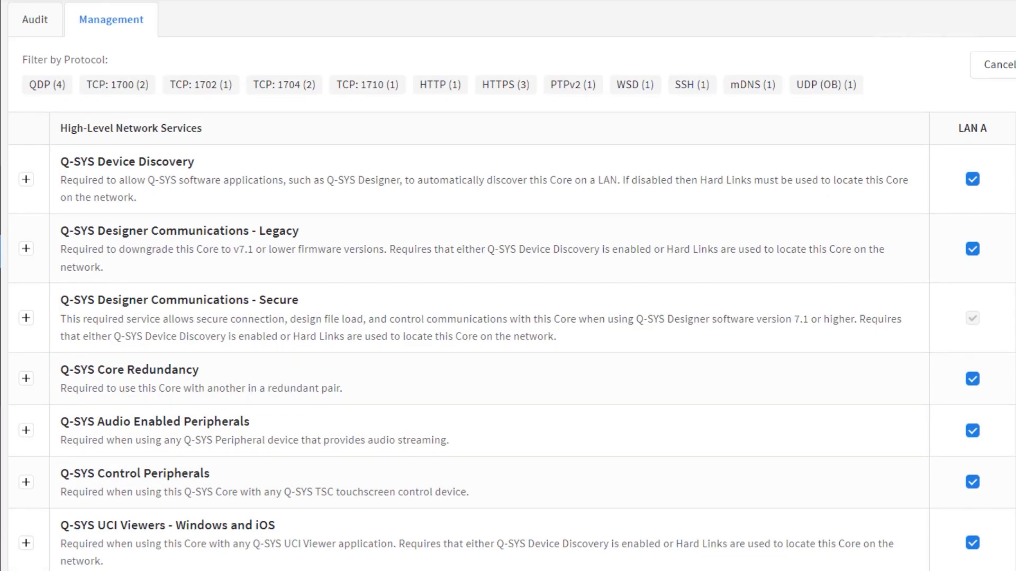
pyautogui.click(635, 88)
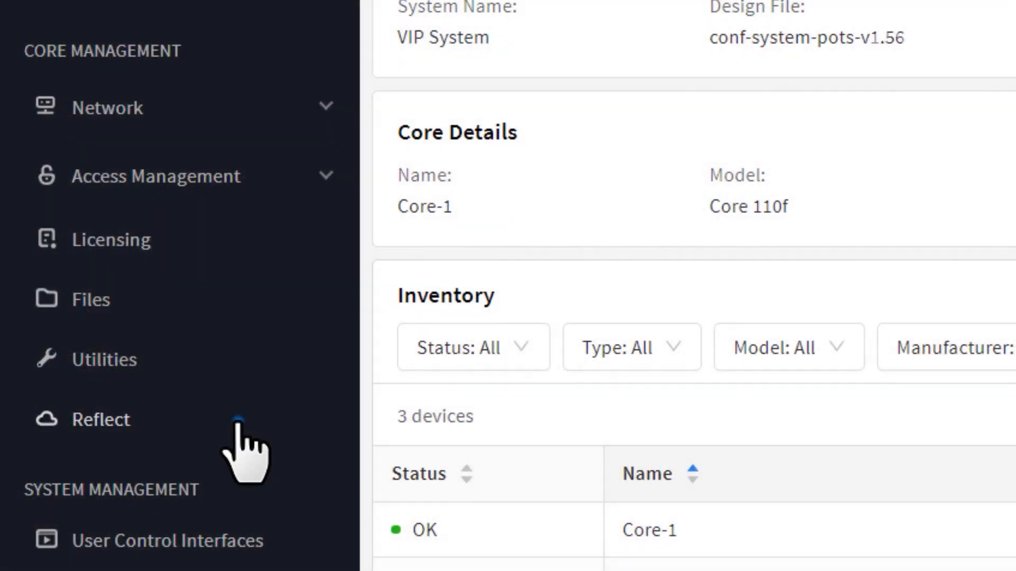
# Step: Open the Core's Reflect settings and choose the Maximum Reflect Access Level to this Core
pyautogui.click(238, 426)
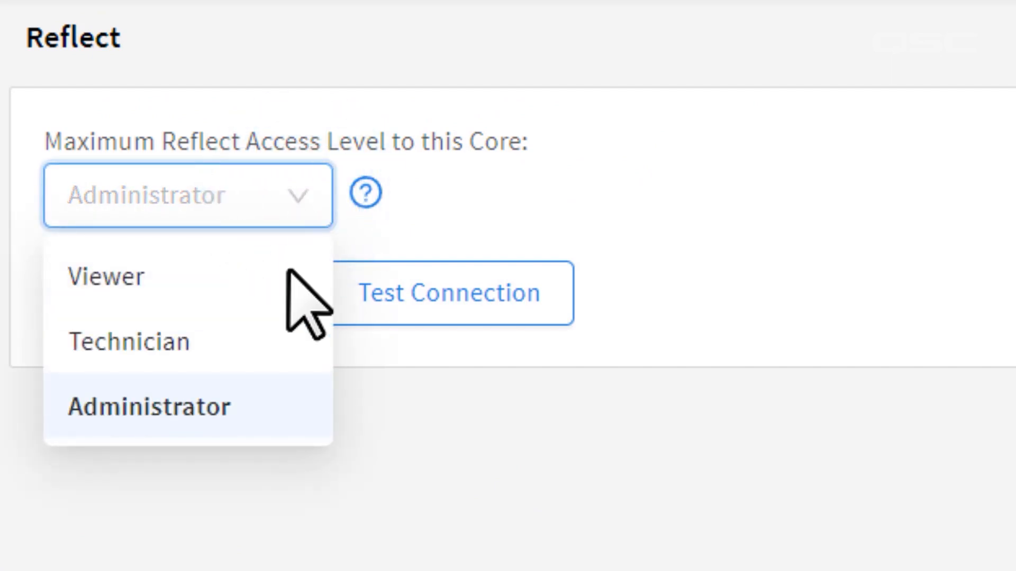
pyautogui.click(263, 307)
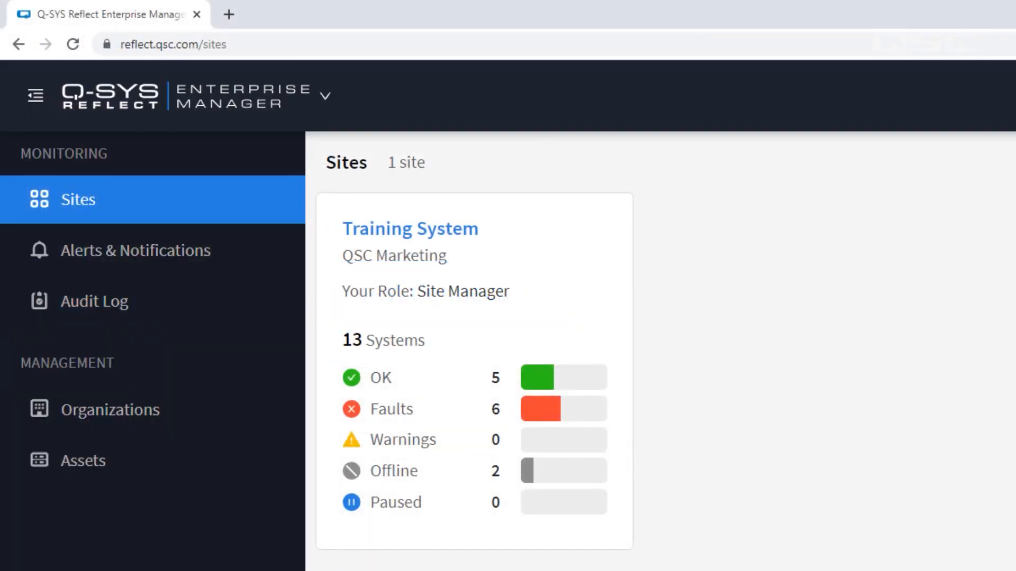
# Step: Open the Training System site in Q-SYS Reflect Enterprise Manager
pyautogui.click(467, 230)
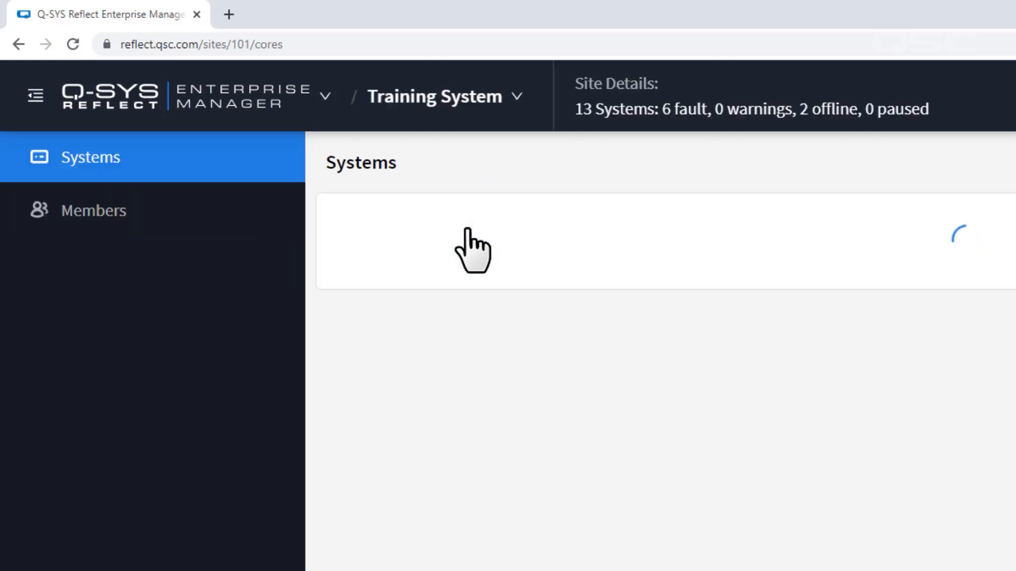